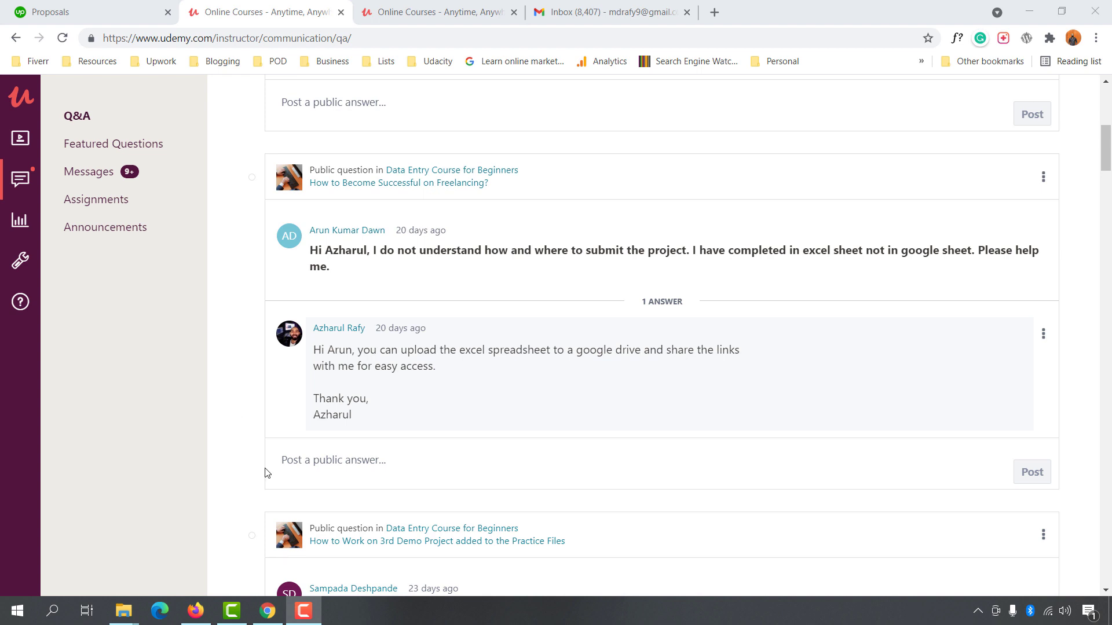
- Review the Udemy student's project question and Drive-sharing message, then return to the Gmail inbox
triple_click(311, 257)
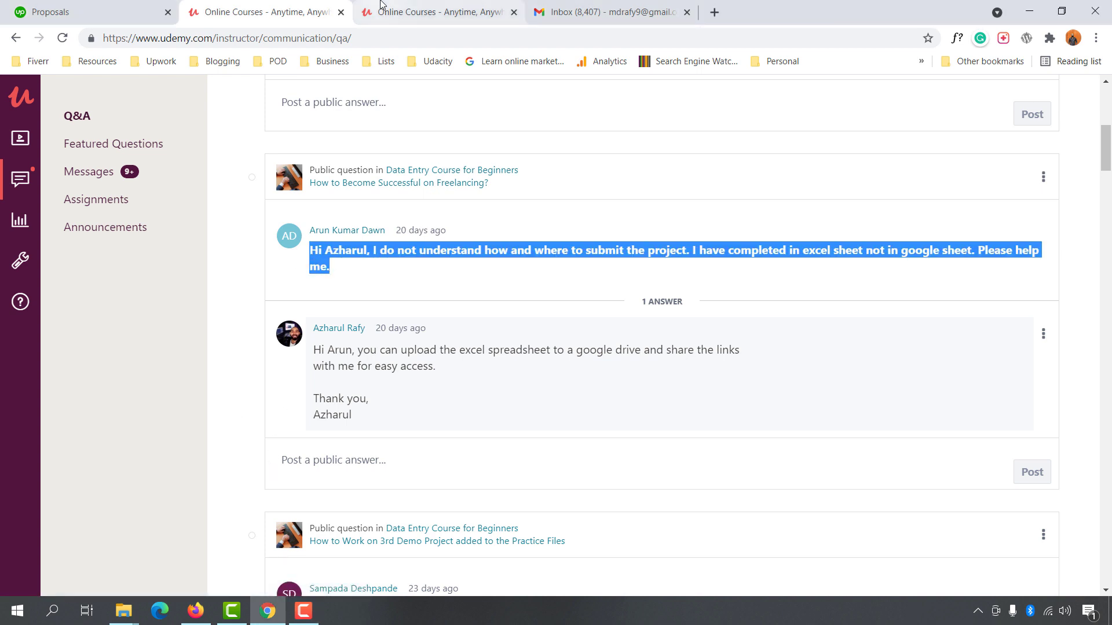
key("ctrl+Tab")
left_click_drag(536, 347, 608, 389)
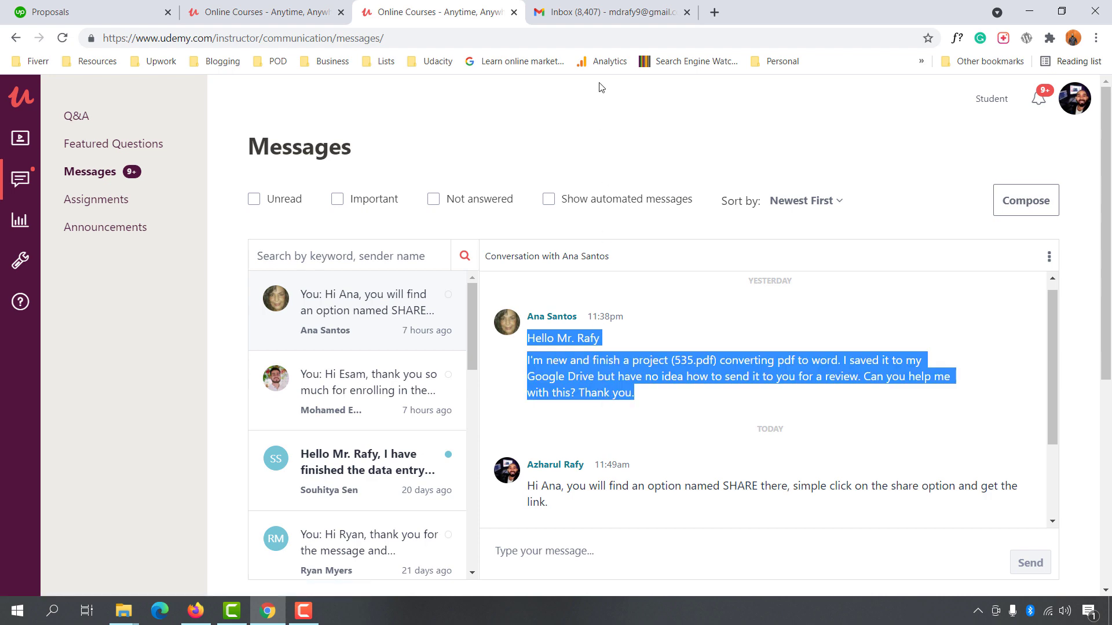
left_click(591, 21)
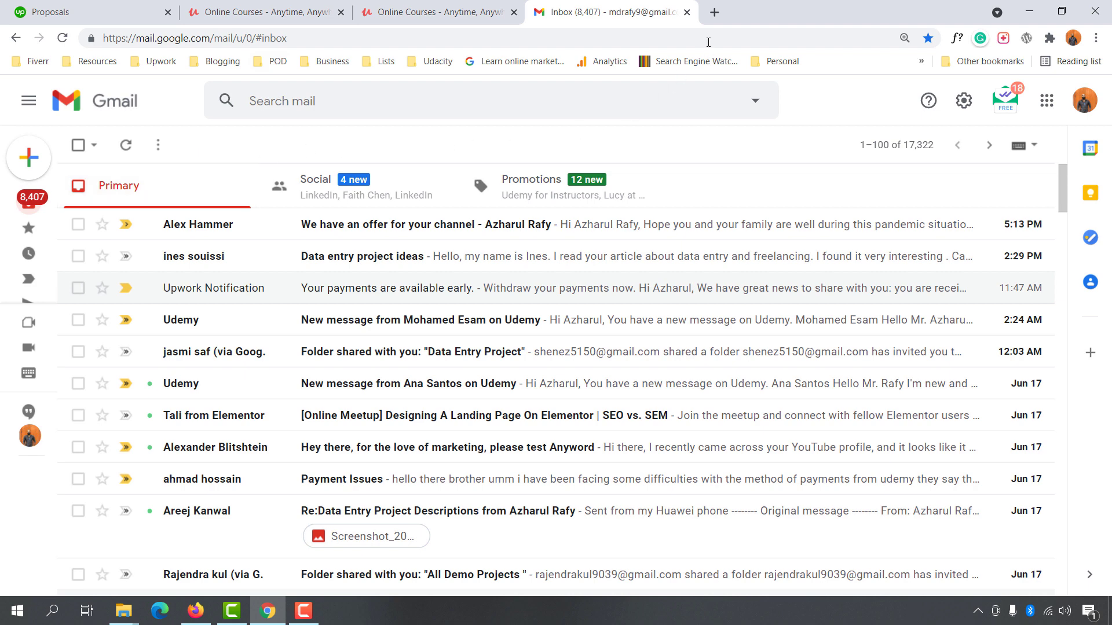
- Search 'google drive' in a new tab and open the Google Drive product page
left_click(714, 13)
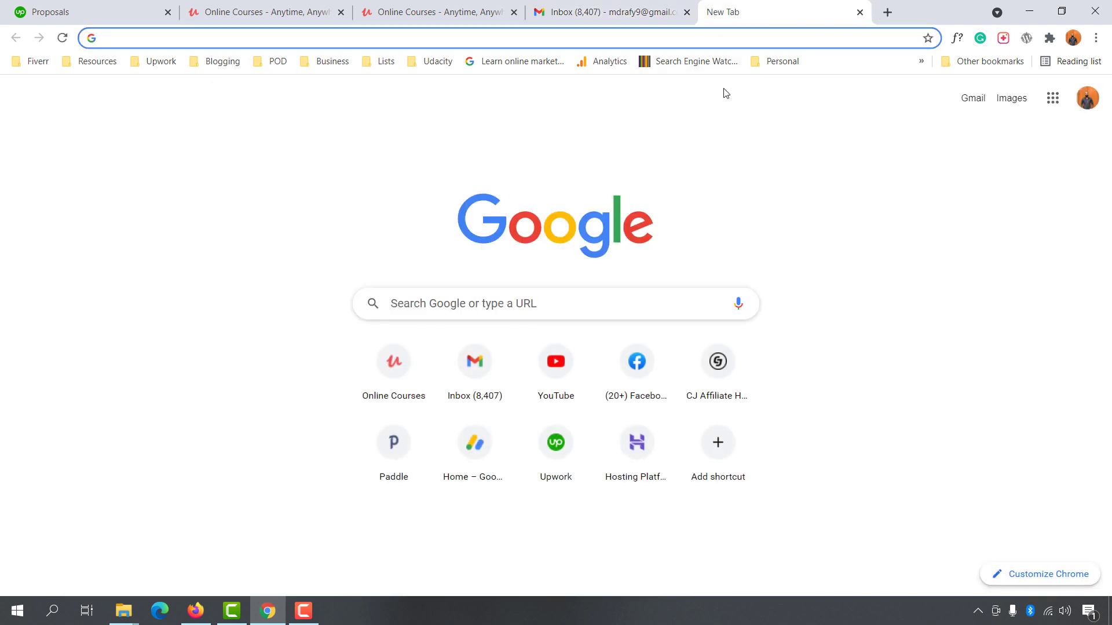
type("goog")
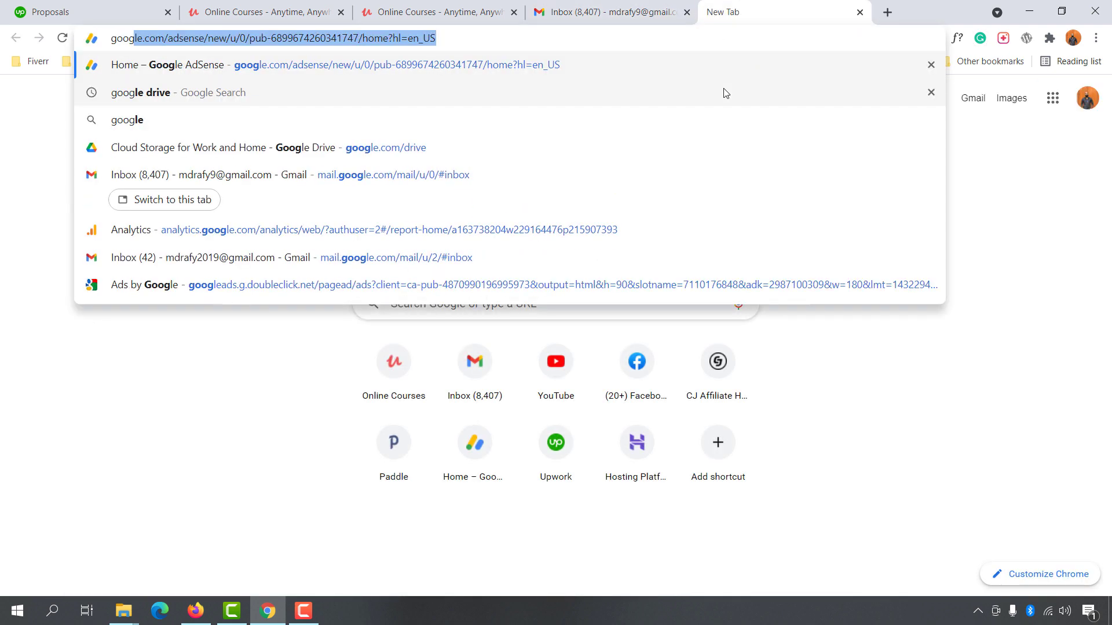
type("le drive")
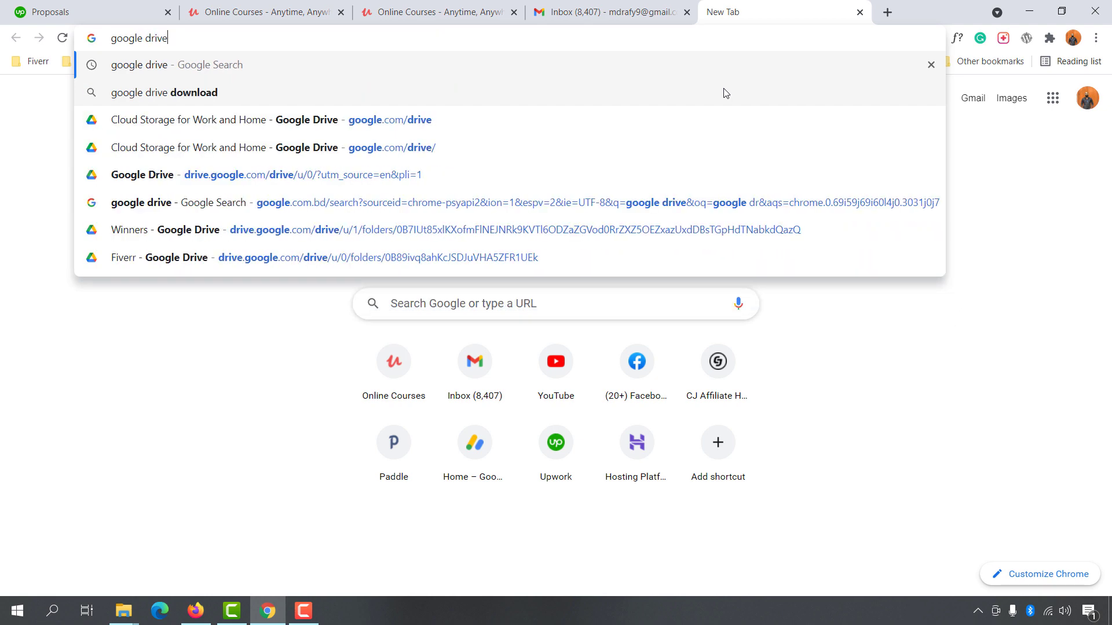
key("Return")
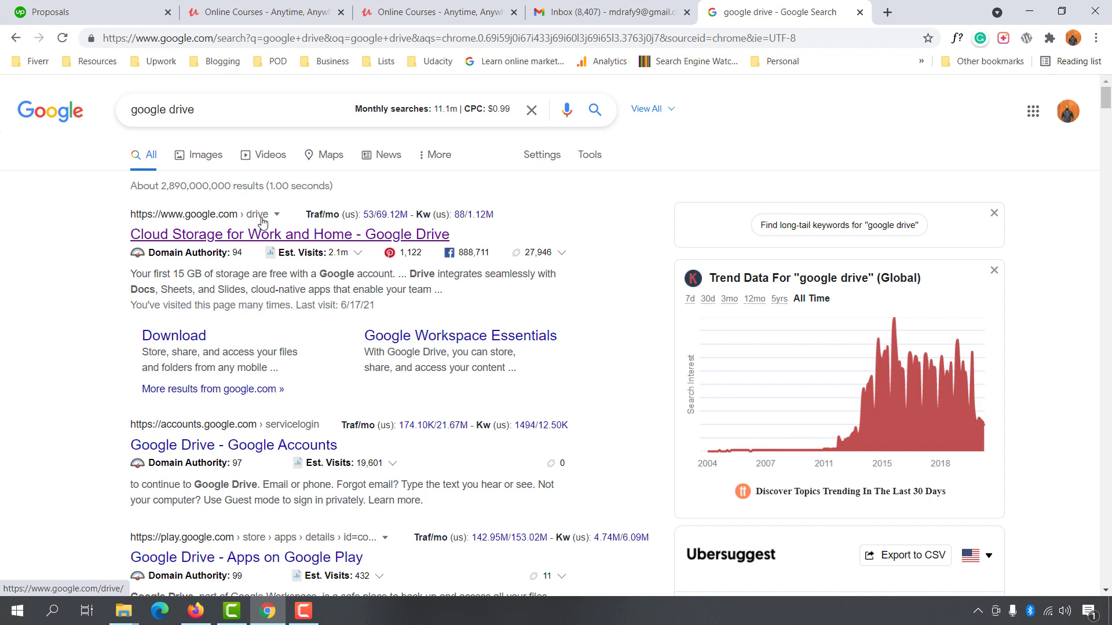
left_click(204, 236)
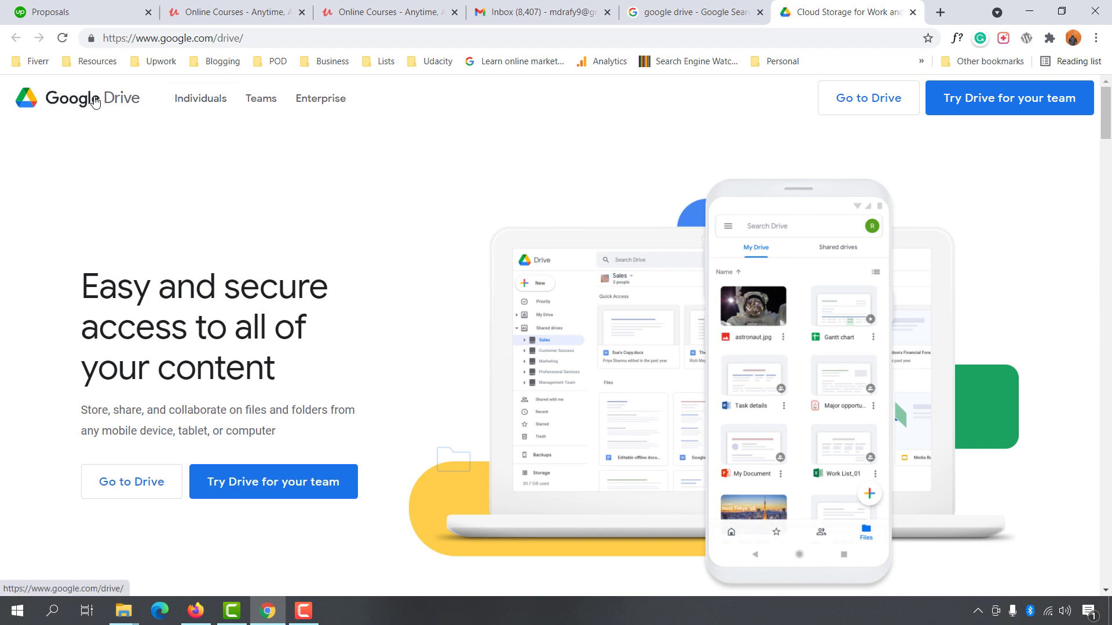
scroll(38, 389, "down", 5)
scroll(32, 390, "up", 5)
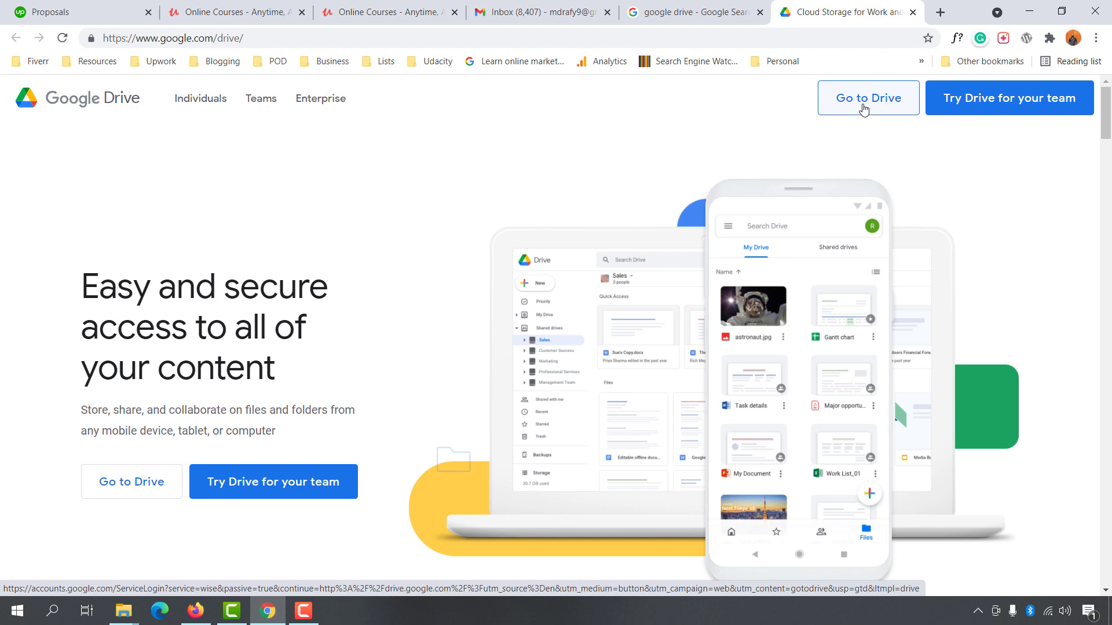
- Go into My Drive and bring up the New menu for adding items
left_click(863, 108)
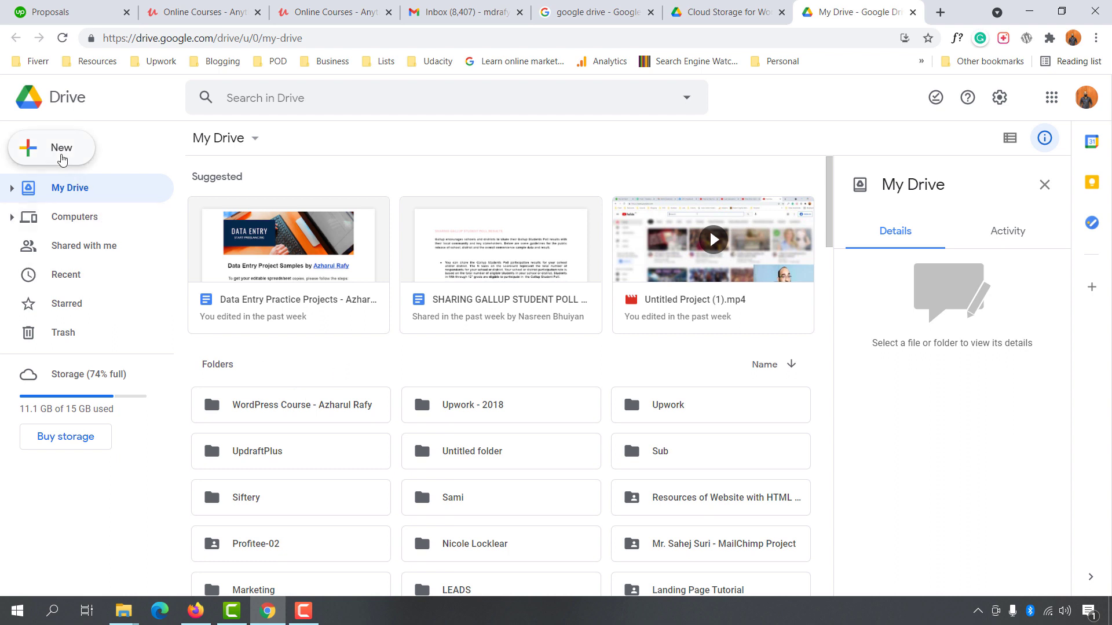
left_click(68, 160)
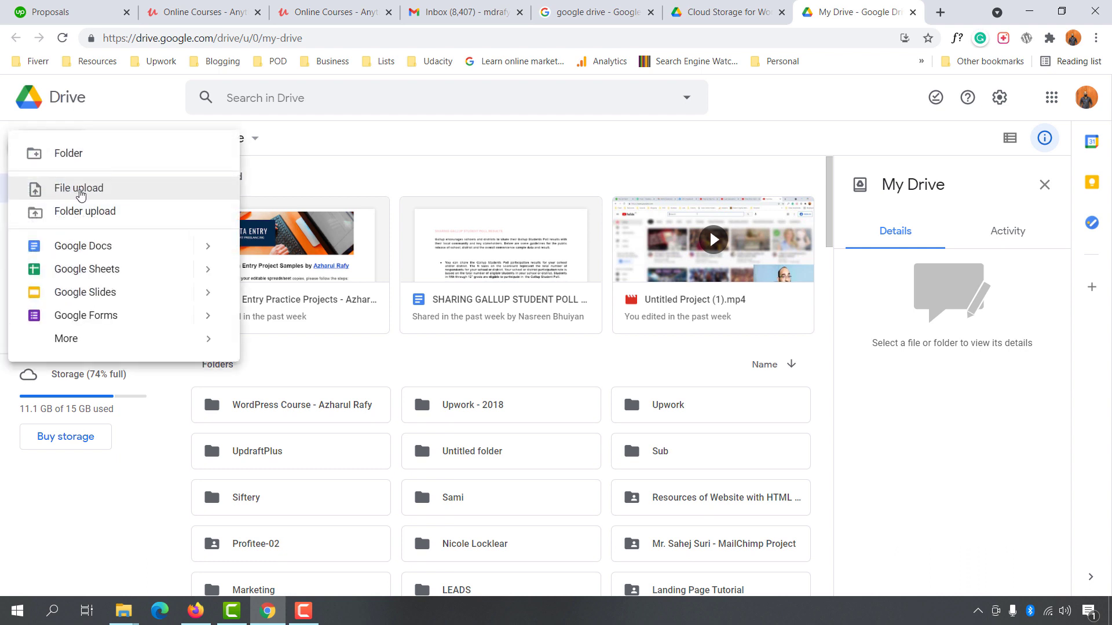
- Upload the file 2.docx into My Drive via File upload
left_click(80, 194)
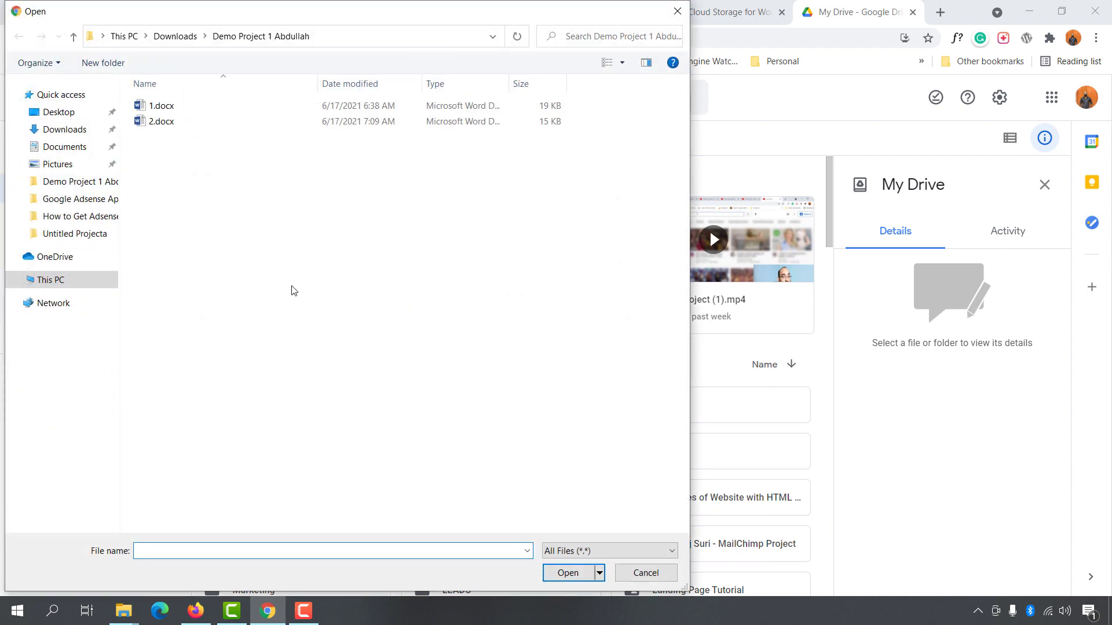
left_click(172, 126)
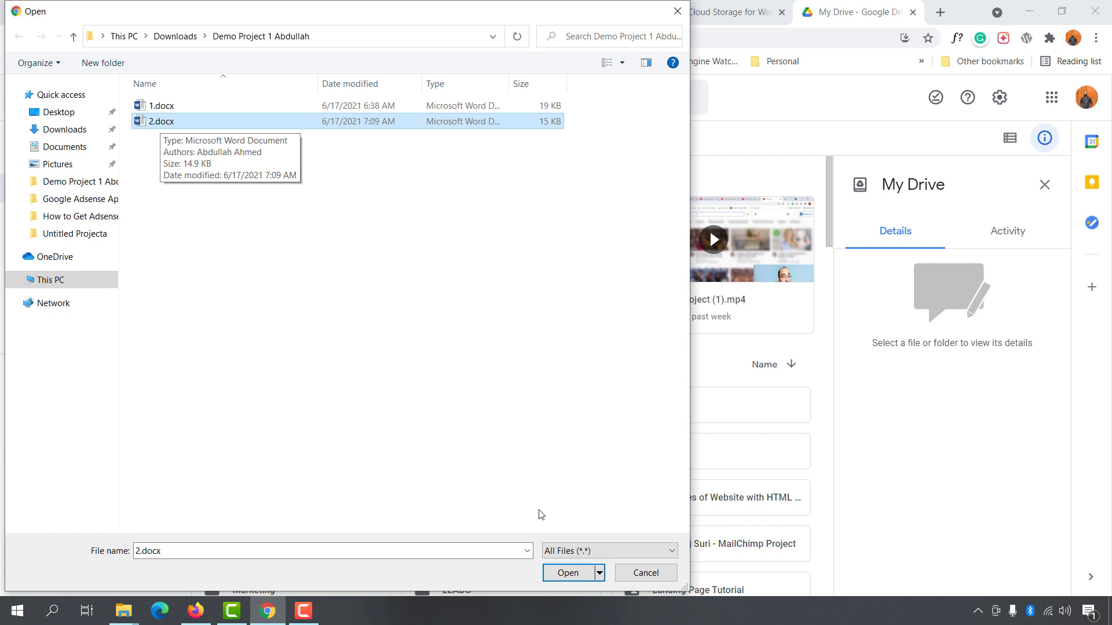
left_click(563, 578)
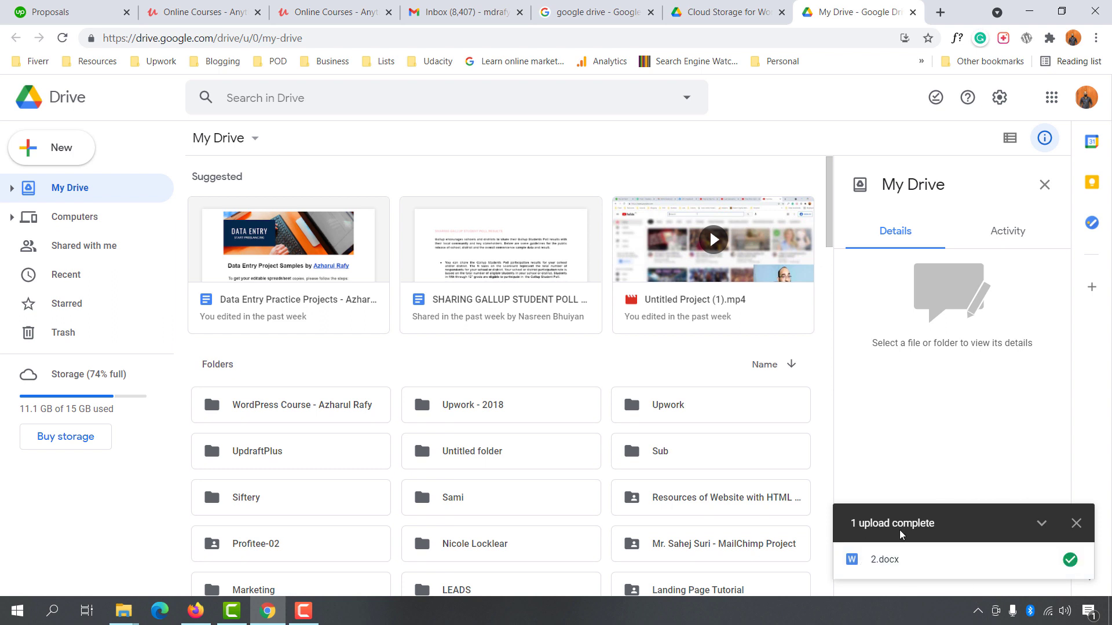
- Locate the uploaded 2.docx and switch to the Recent view listing it under Today
mouse_move(1070, 560)
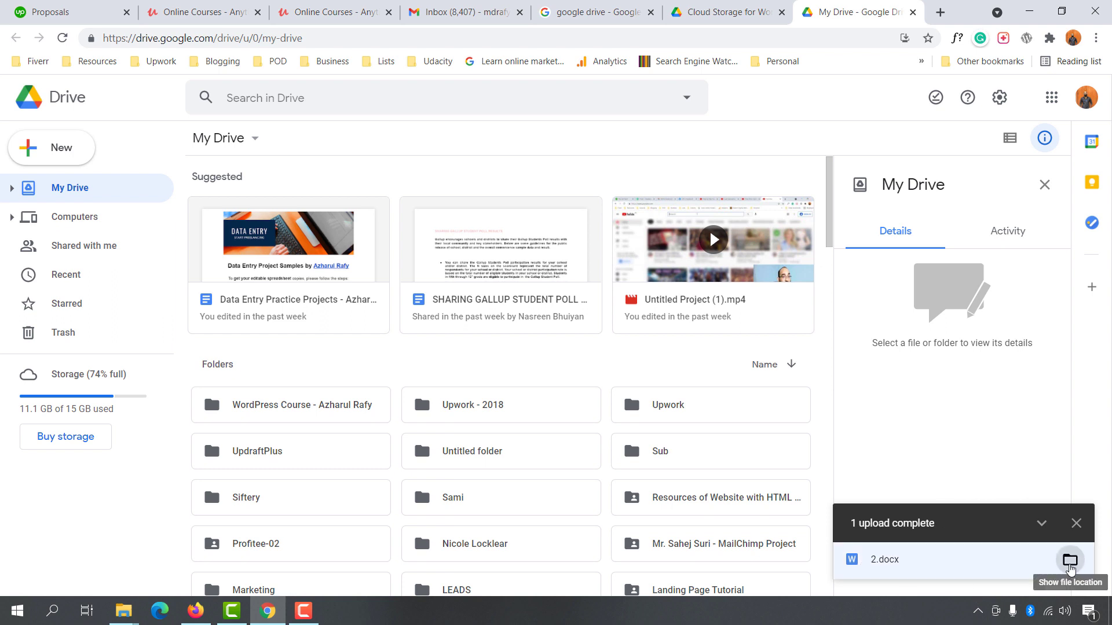
left_click(1069, 561)
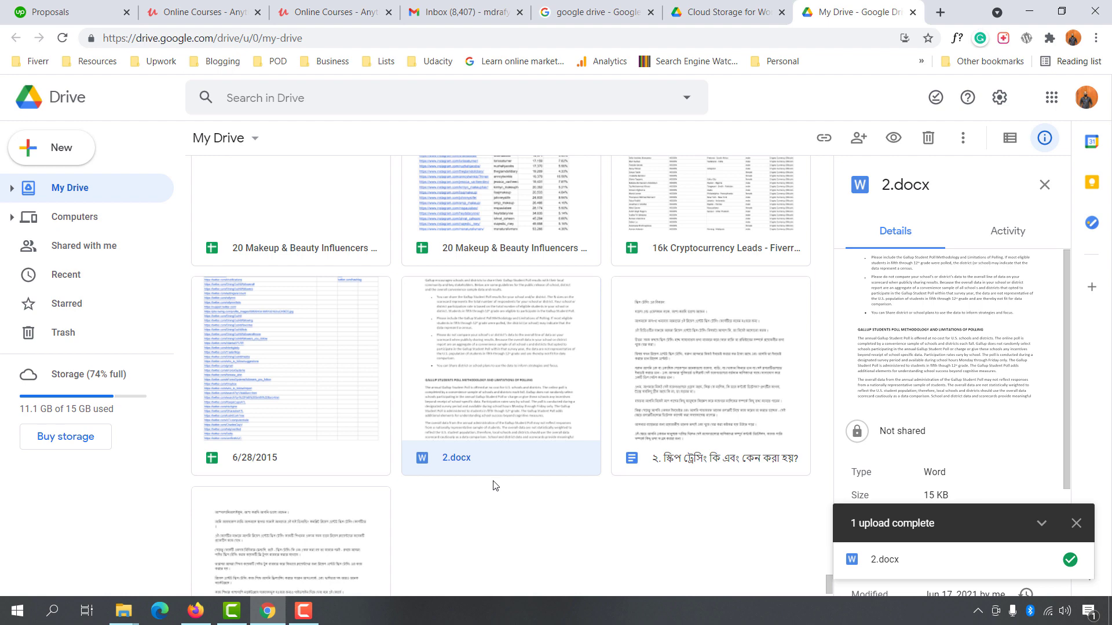
scroll(481, 451, "up", 10)
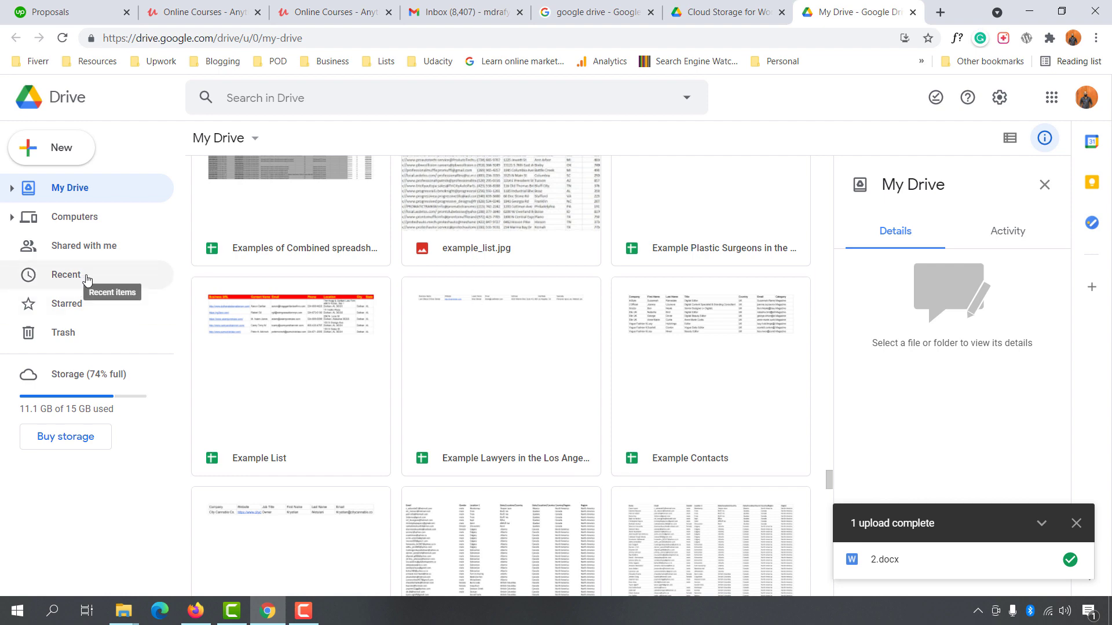
left_click(65, 279)
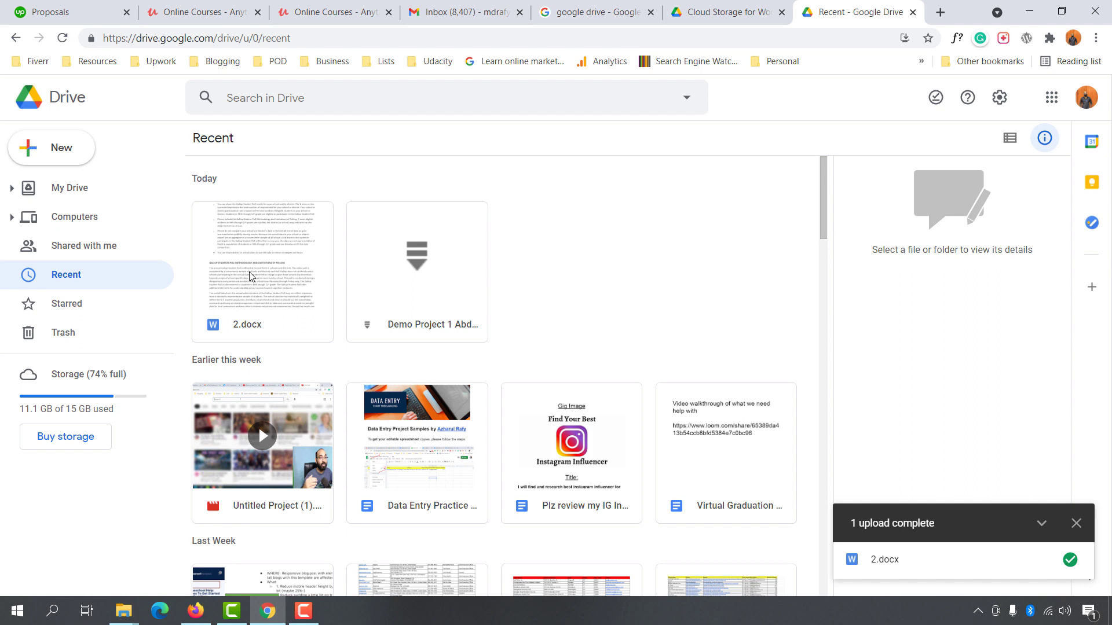
- Open the Share dialog for 2.docx from its right-click menu
right_click(250, 275)
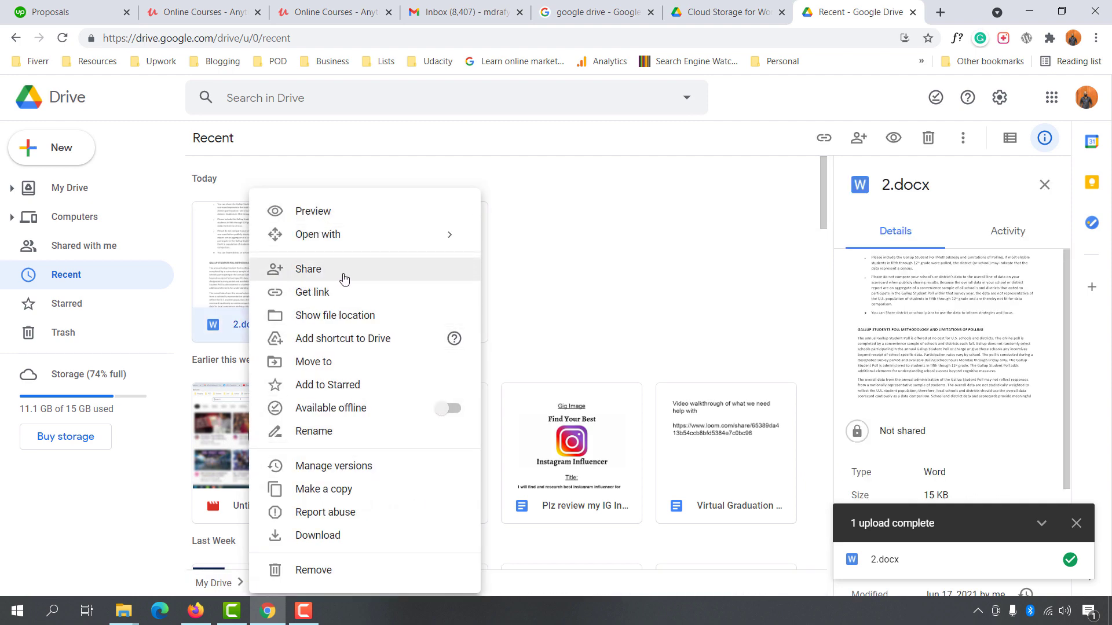
left_click(309, 276)
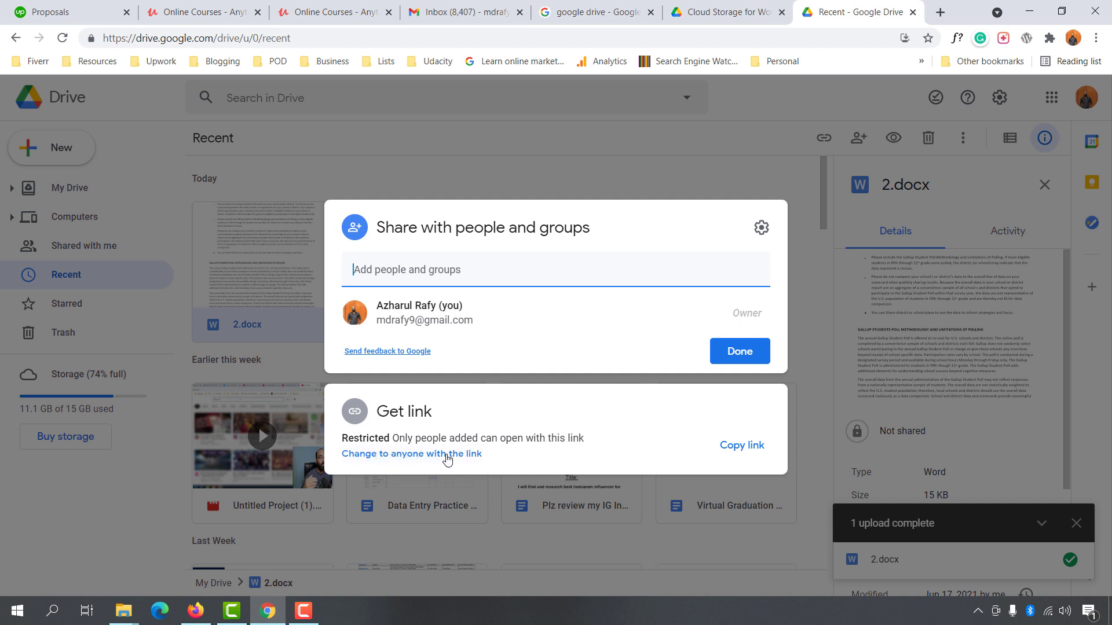
- Give anyone with the link Commenter access to 2.docx and copy its share link
left_click(449, 455)
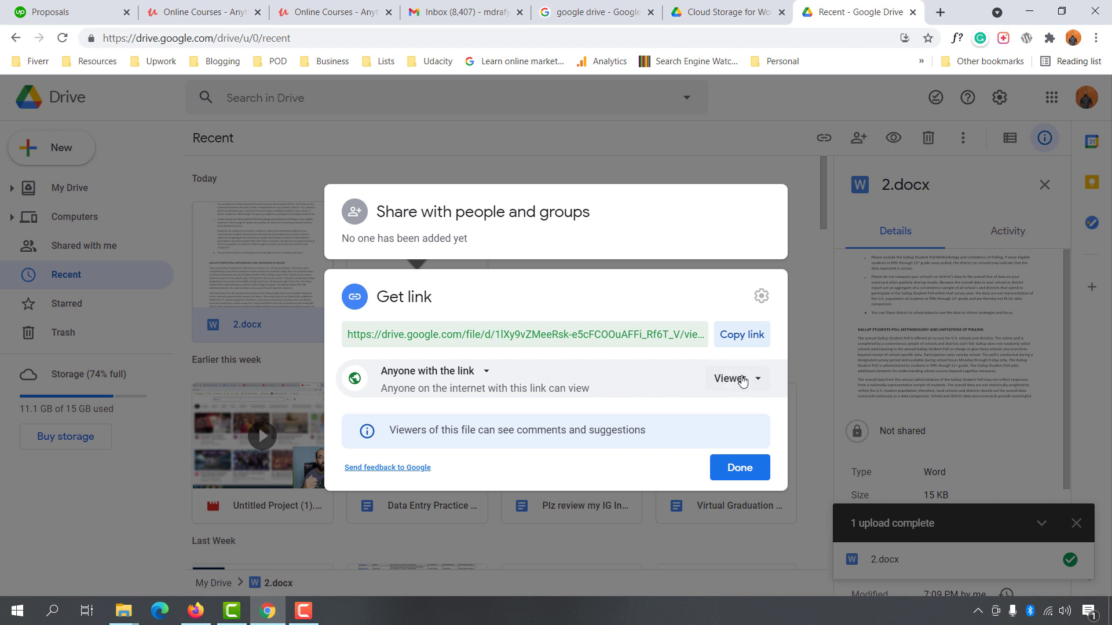
left_click(744, 381)
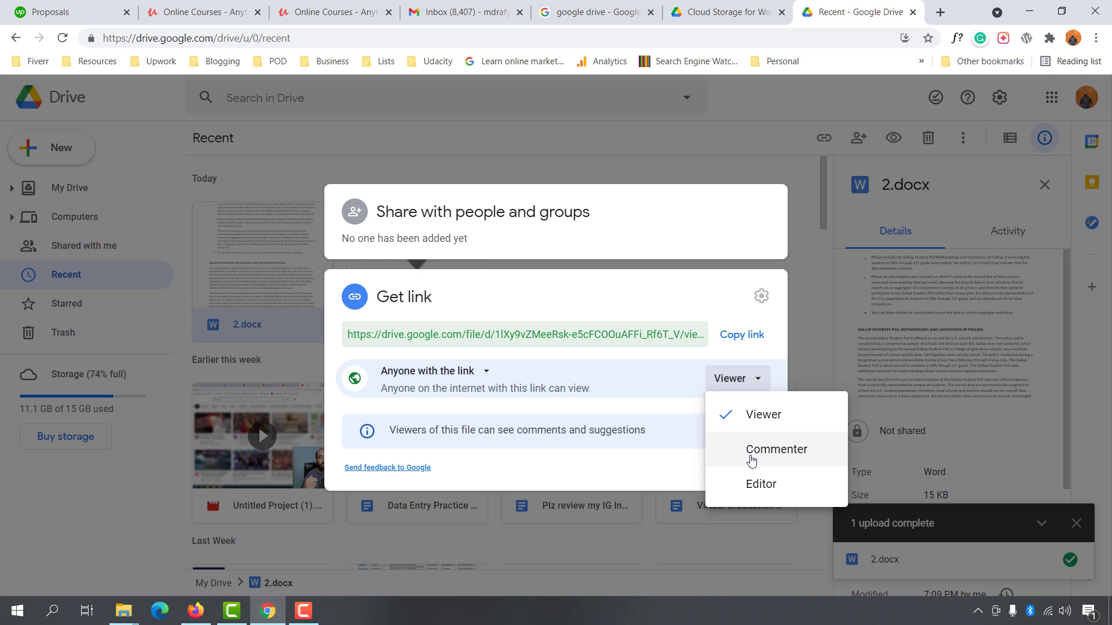
left_click(759, 454)
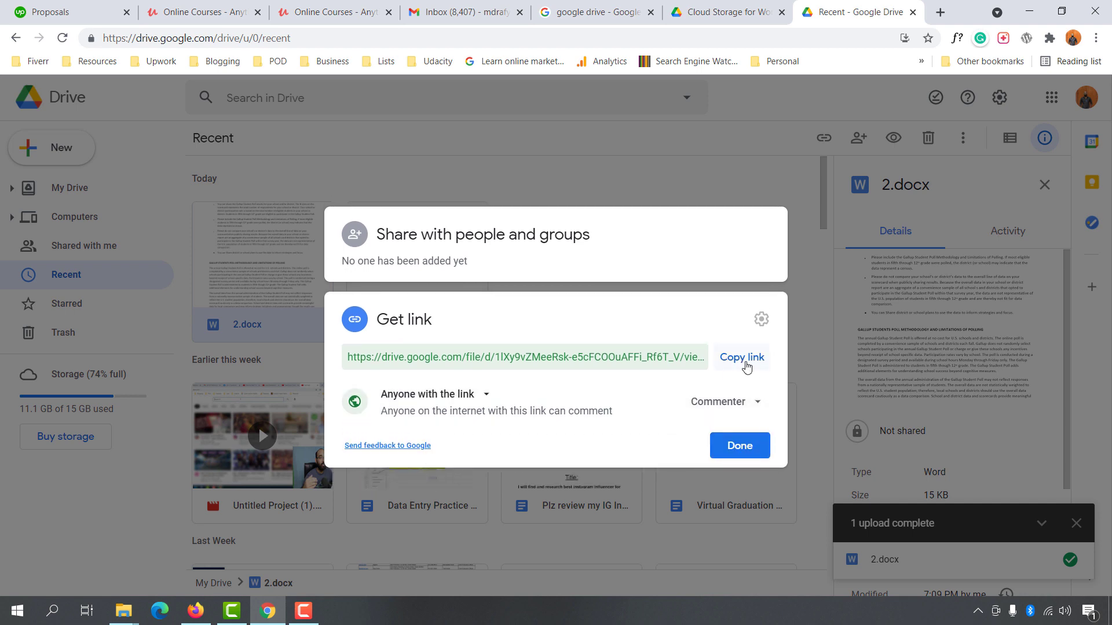
left_click(753, 369)
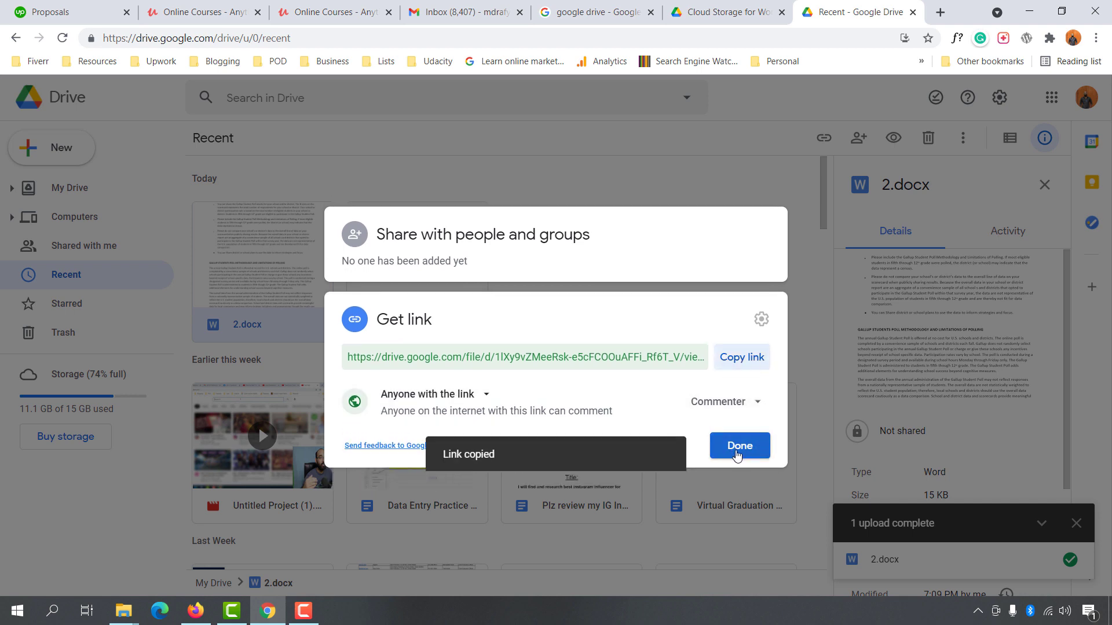
left_click(735, 451)
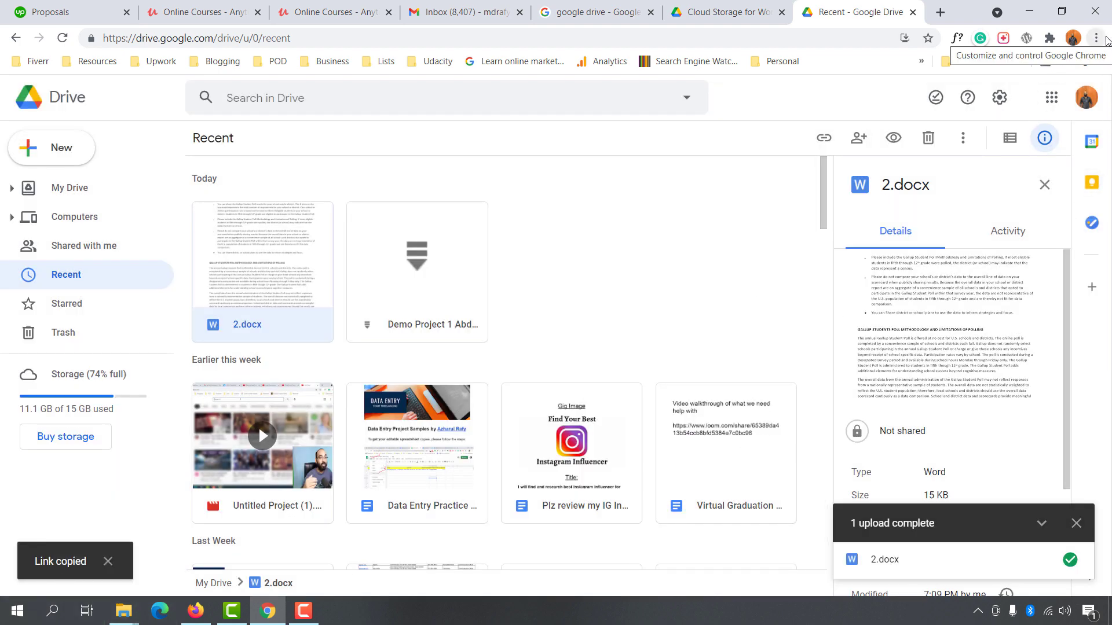
- Verify the copied 2.docx link opens without sign-in in an incognito window, then close it
left_click(1097, 39)
left_click(987, 94)
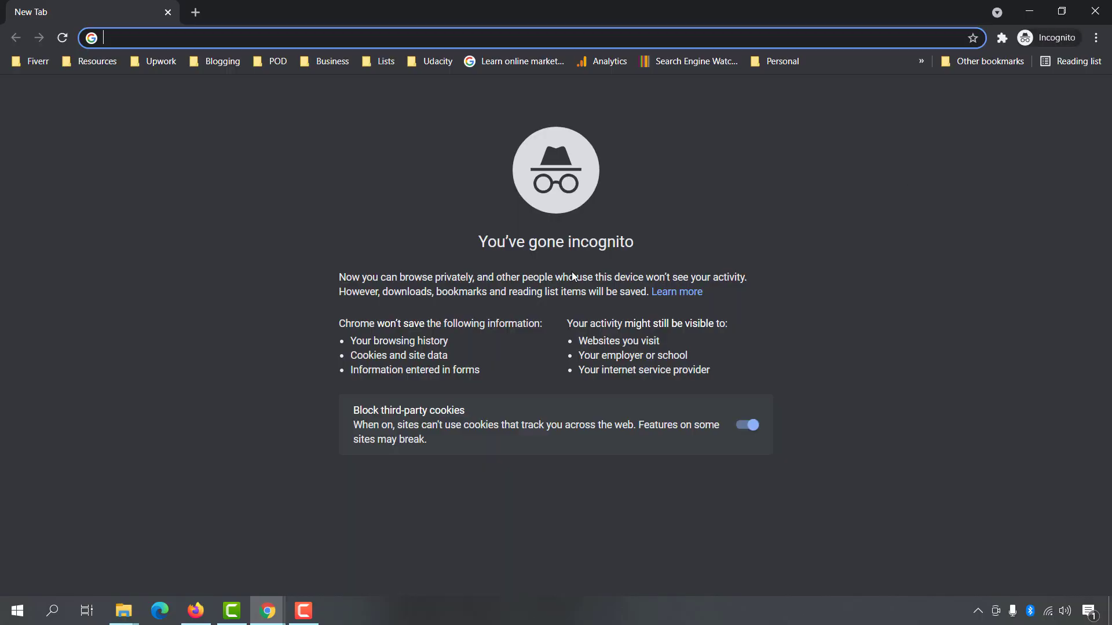
right_click(242, 32)
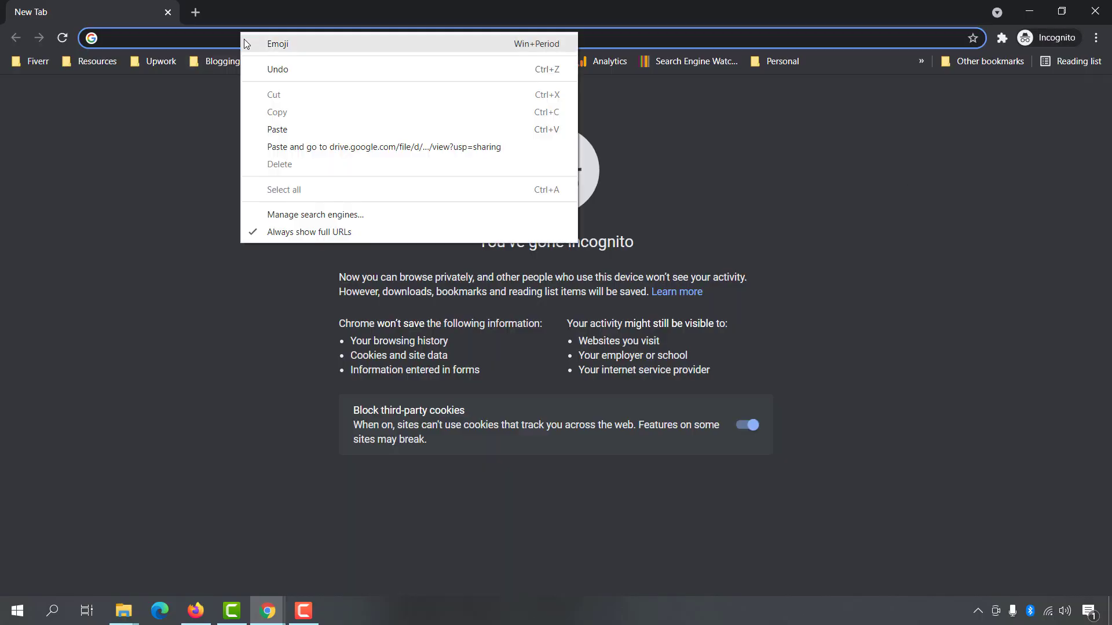
left_click(275, 128)
key("Return")
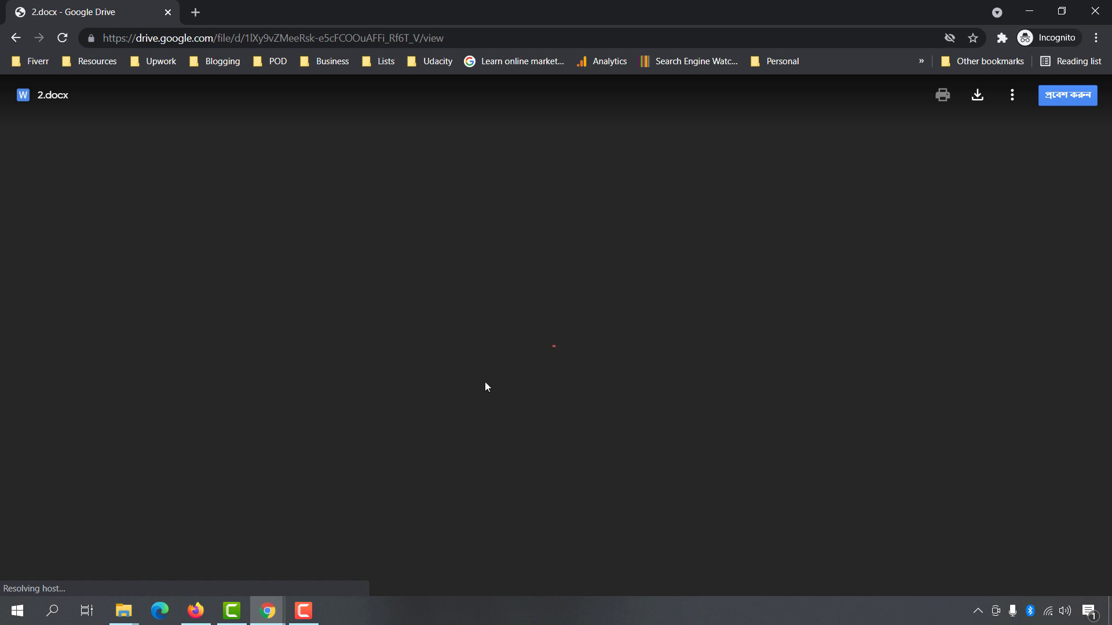
scroll(445, 265, "down", 5)
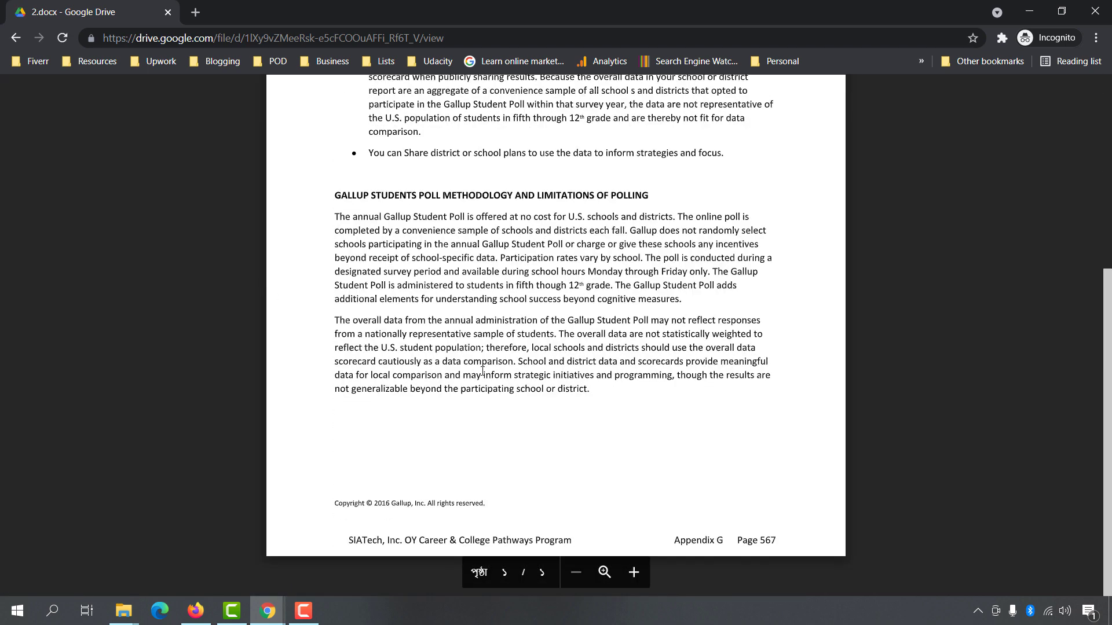
scroll(438, 332, "up", 5)
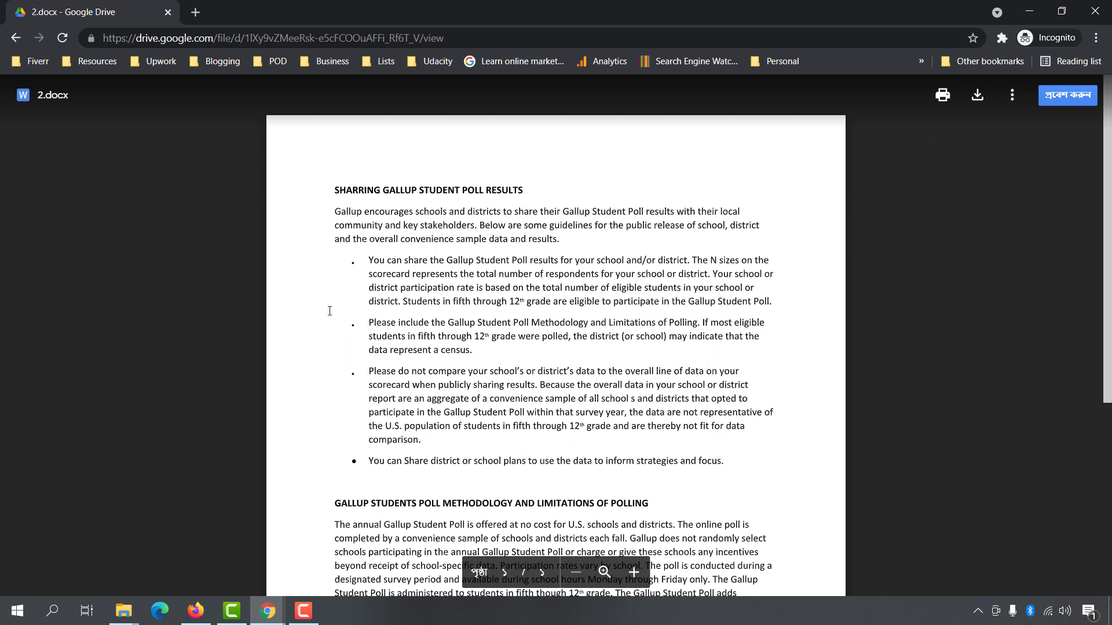
left_click(1103, 5)
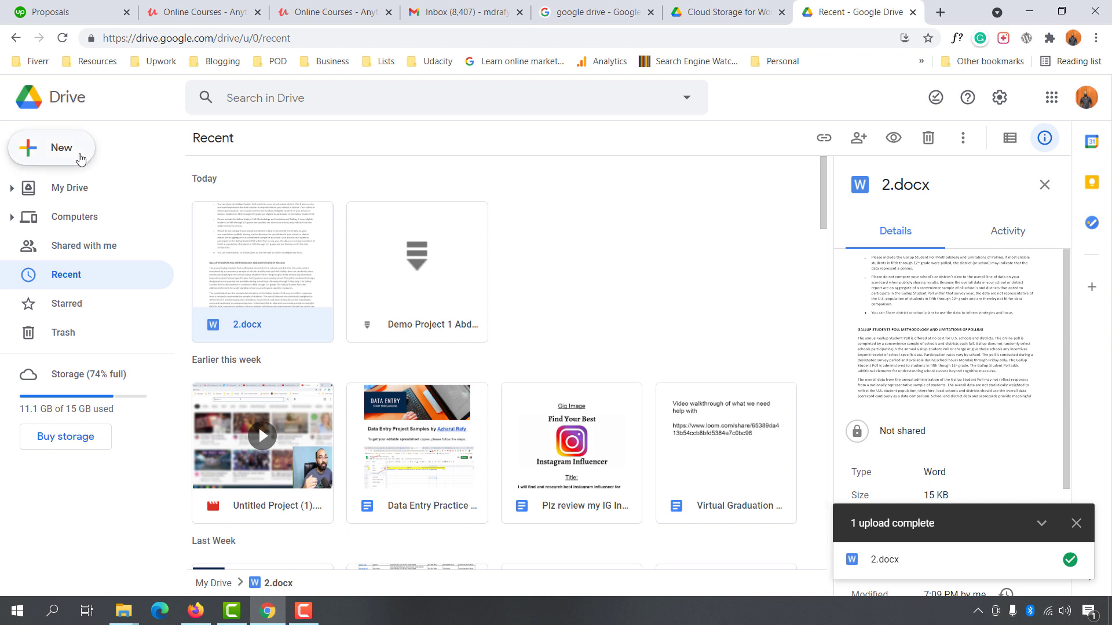
- Upload the Demo Project 1 Abdullah folder from Downloads, confirming its 2 files
left_click(69, 157)
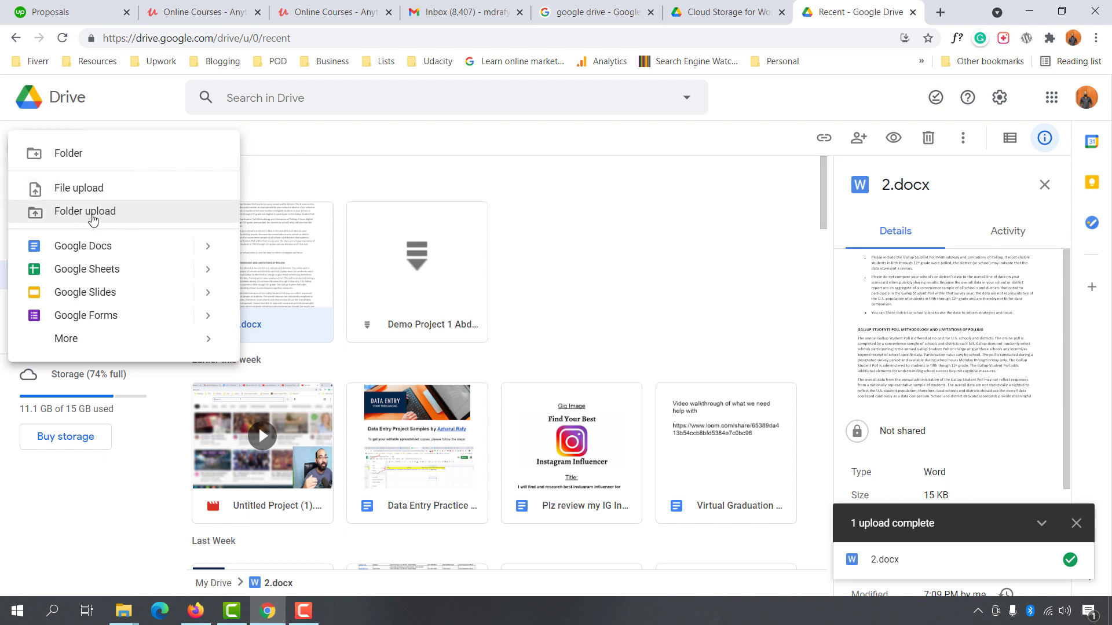
left_click(94, 219)
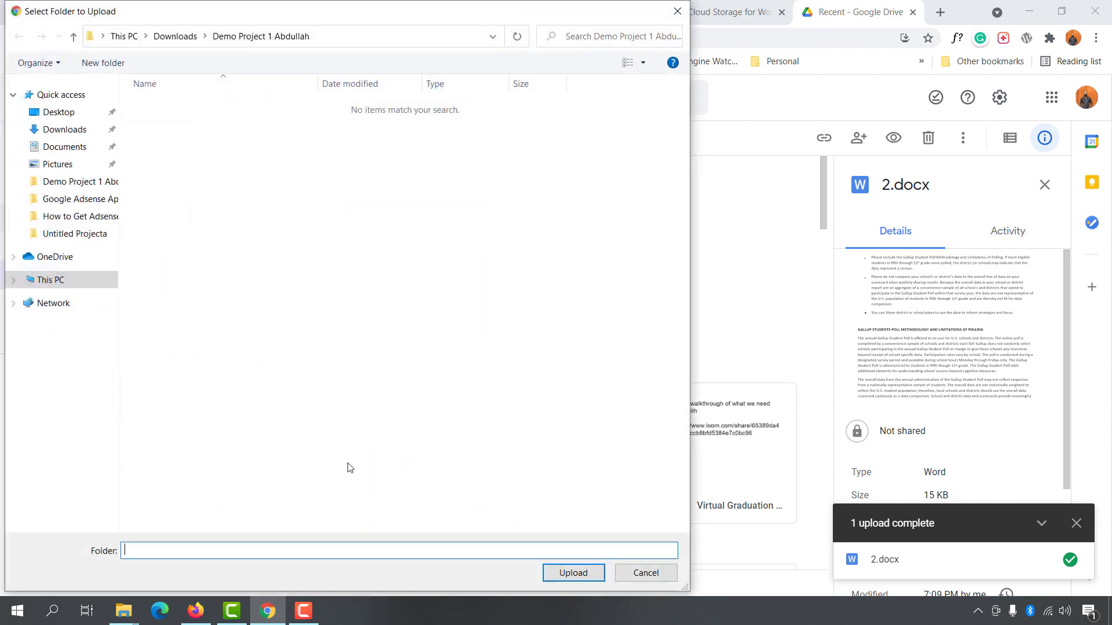
left_click(175, 35)
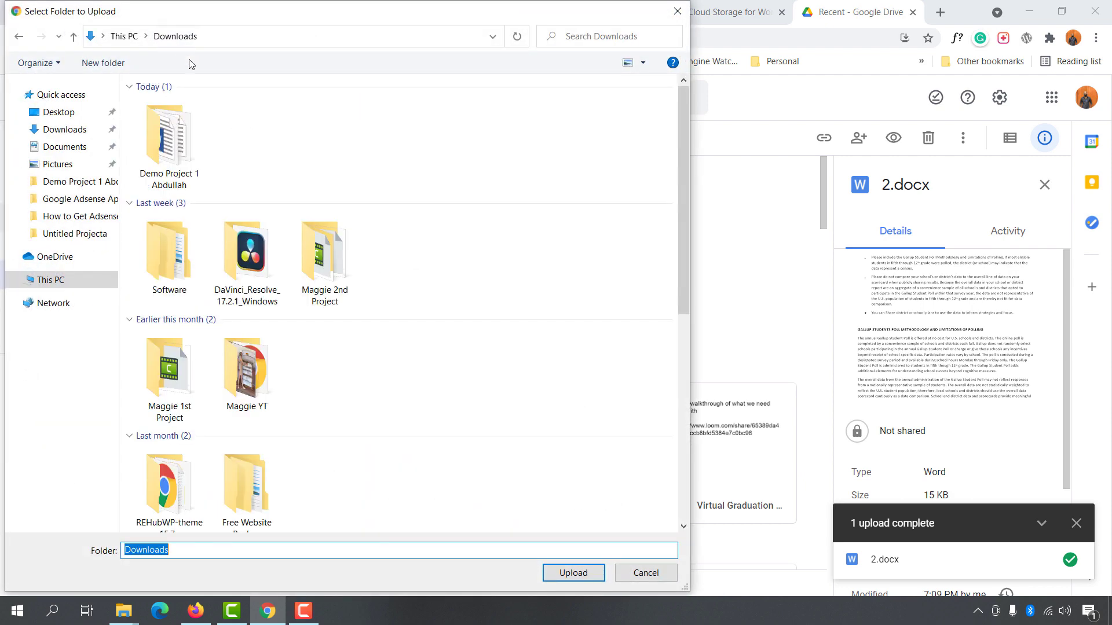
left_click(177, 150)
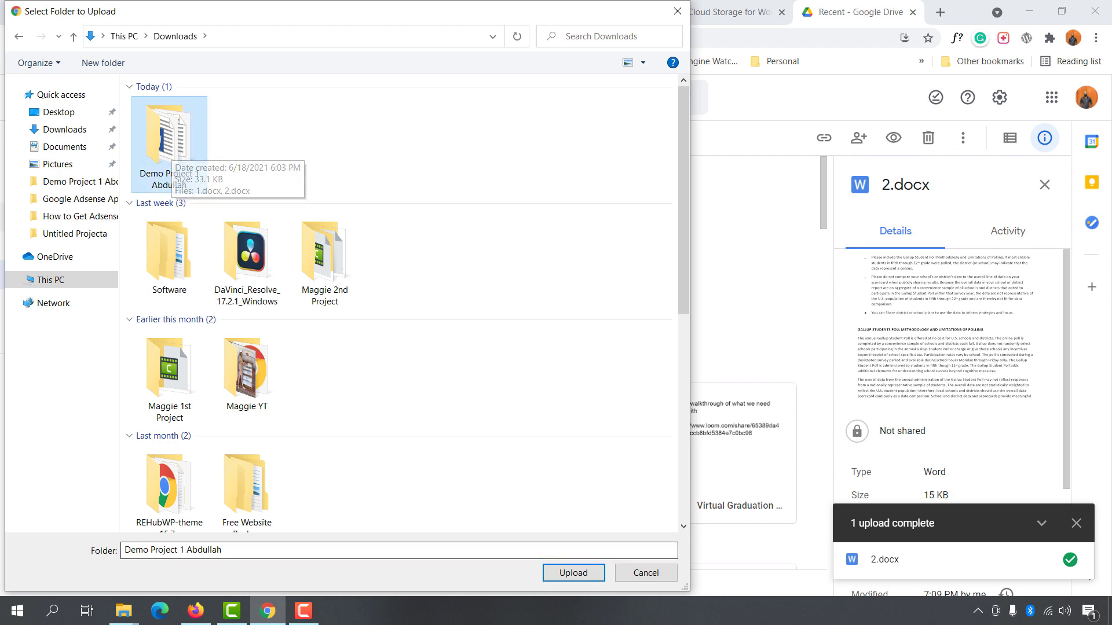
left_click(573, 573)
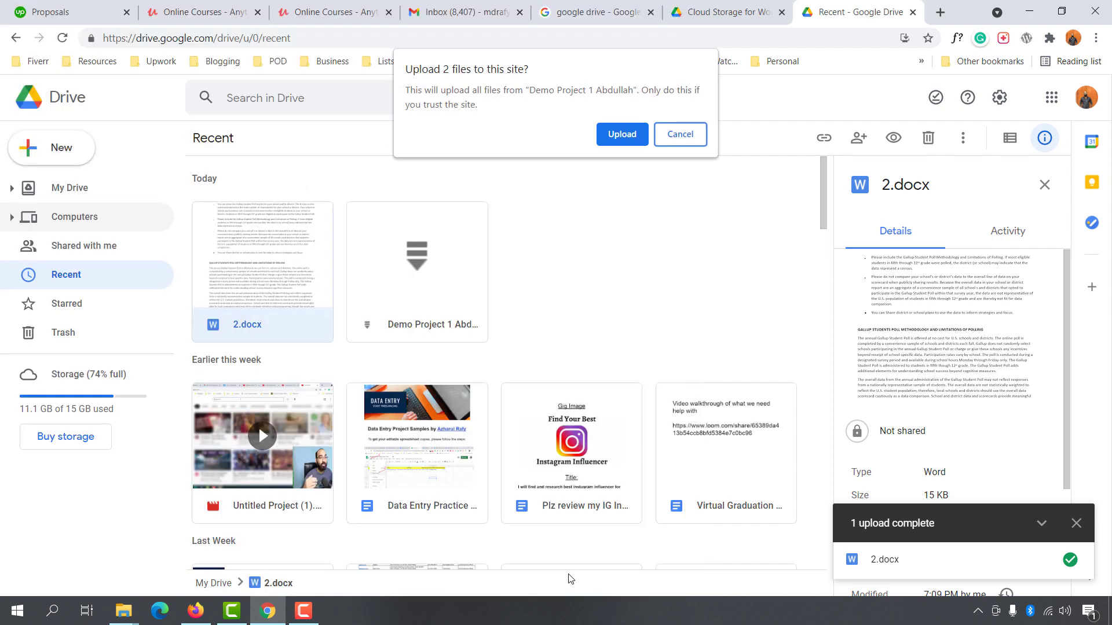
left_click(623, 139)
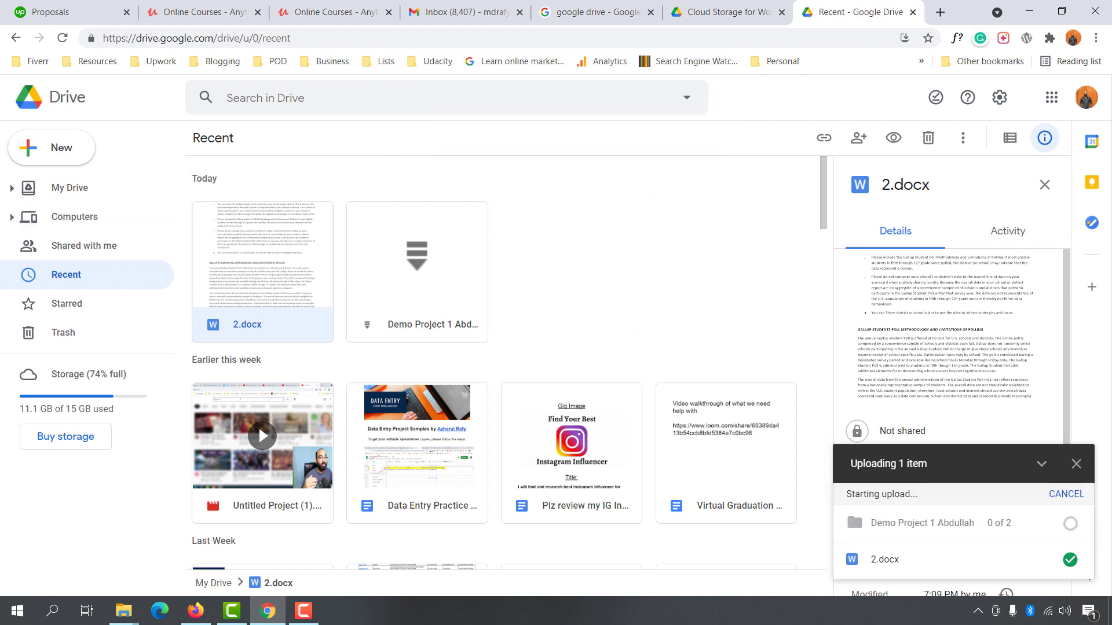
- Show the finished Demo Project 1 Abdullah folder's location in My Drive
mouse_move(927, 538)
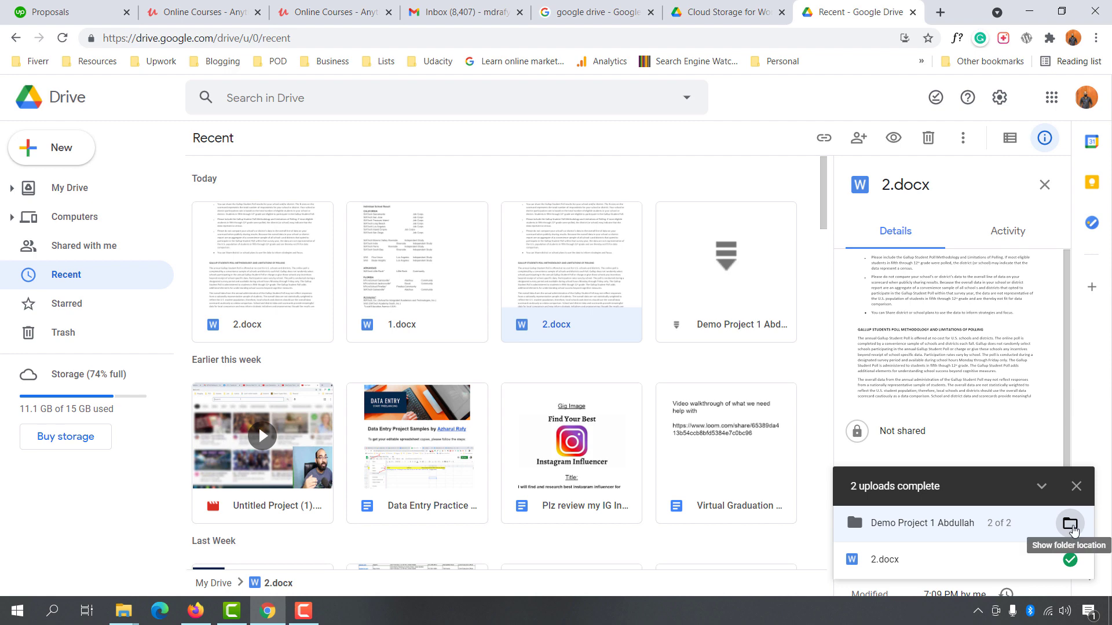
left_click(1071, 526)
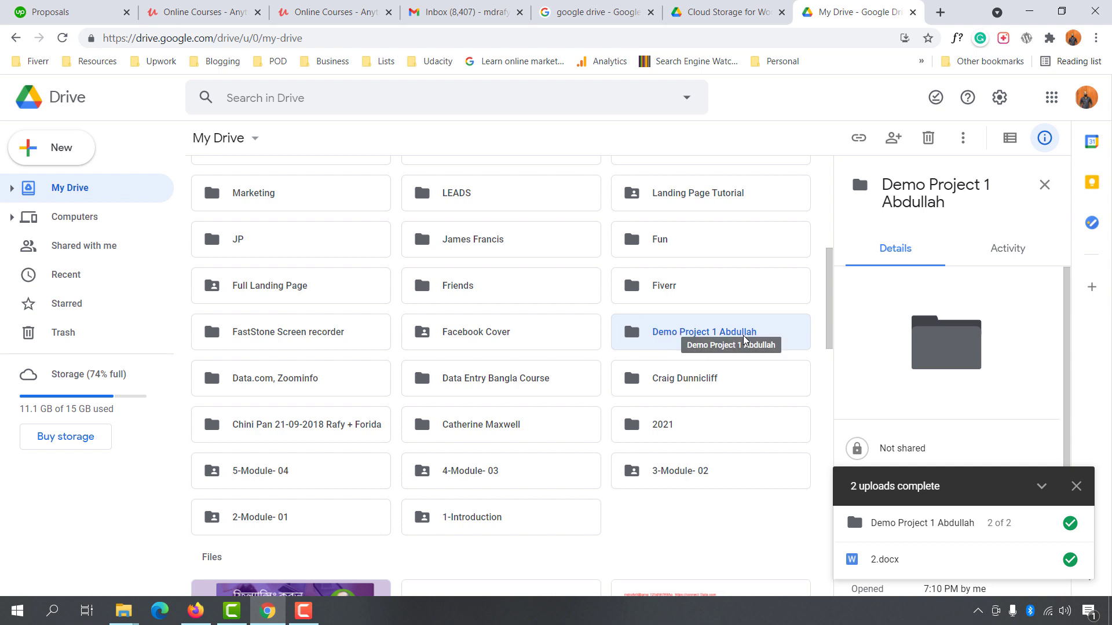
- Share the Demo Project 1 Abdullah folder so anyone with the link gets Commenter access
right_click(694, 335)
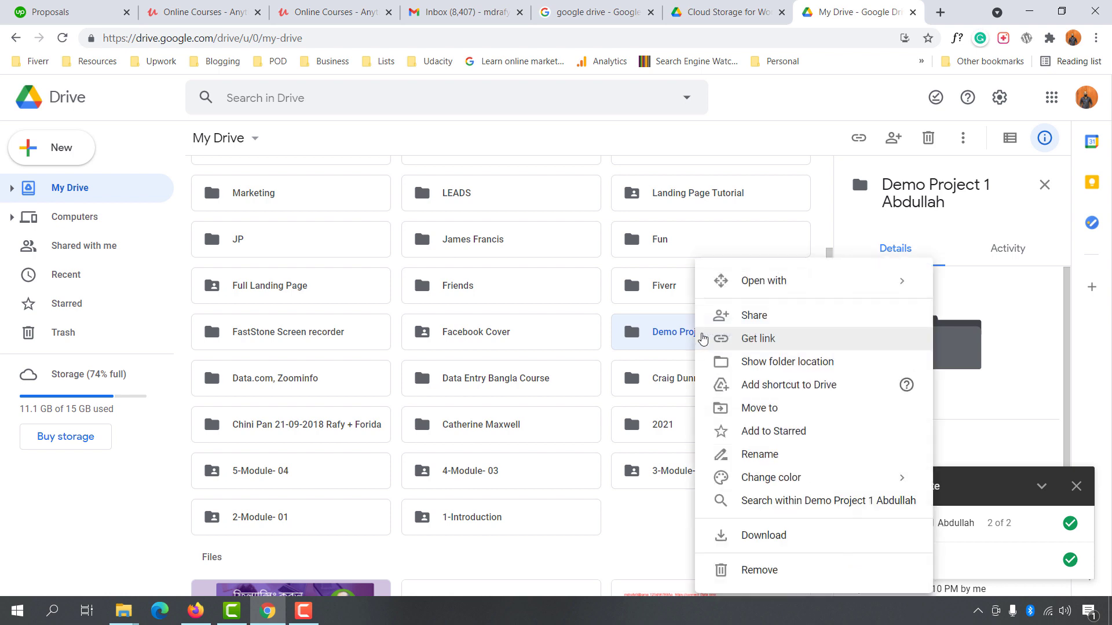
right_click(657, 336)
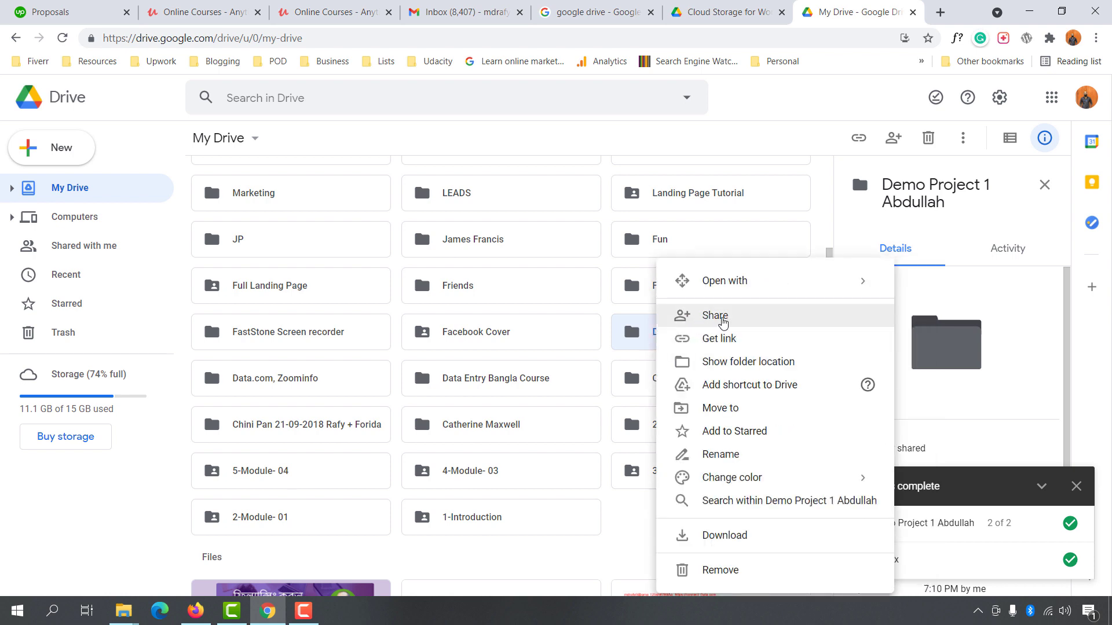
left_click(735, 318)
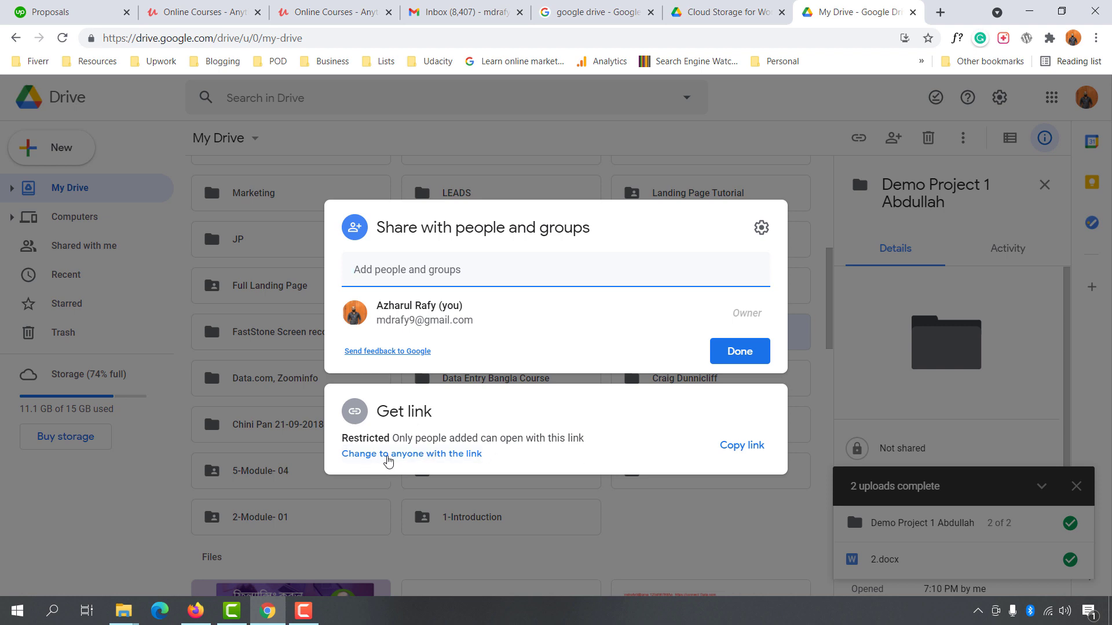
left_click(448, 460)
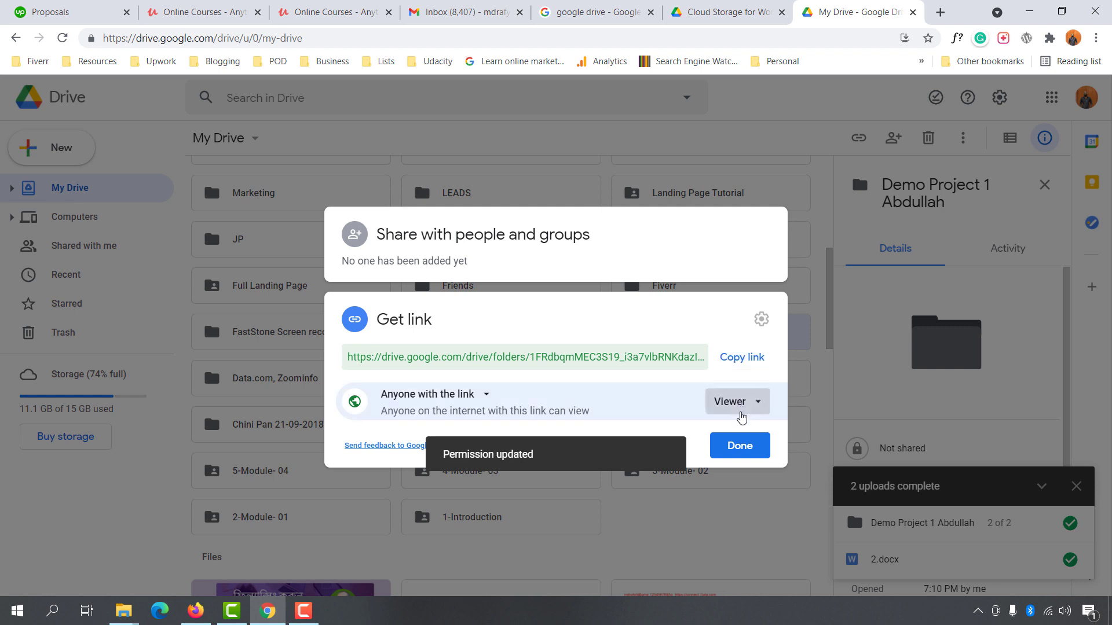
left_click(741, 404)
left_click(747, 468)
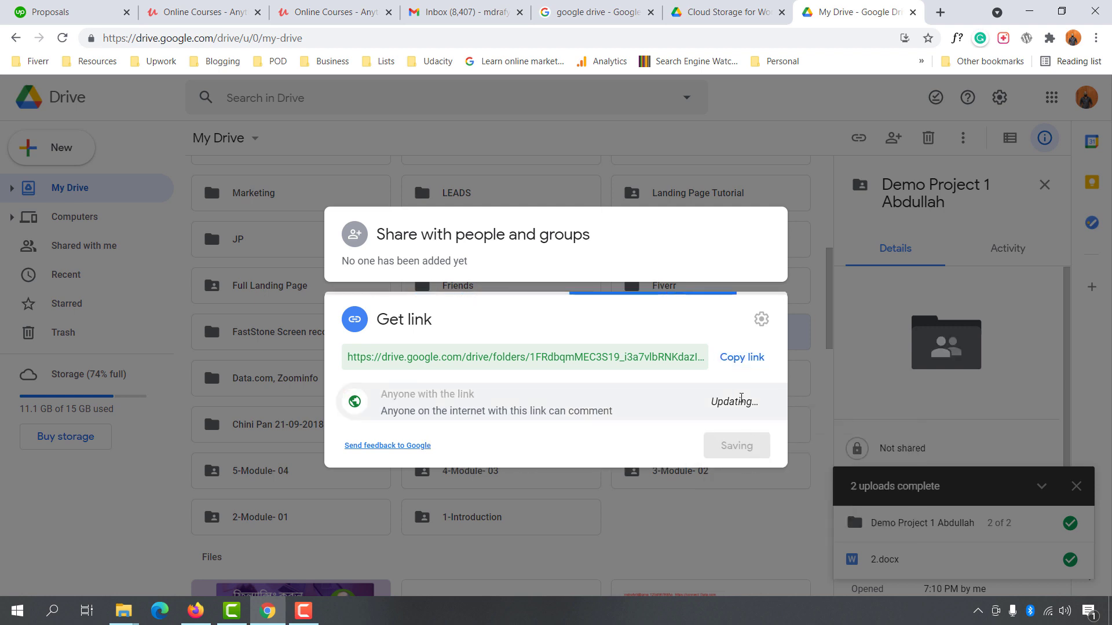
- Confirm the link stays at Commenter and copy the folder's sharing link
left_click(753, 405)
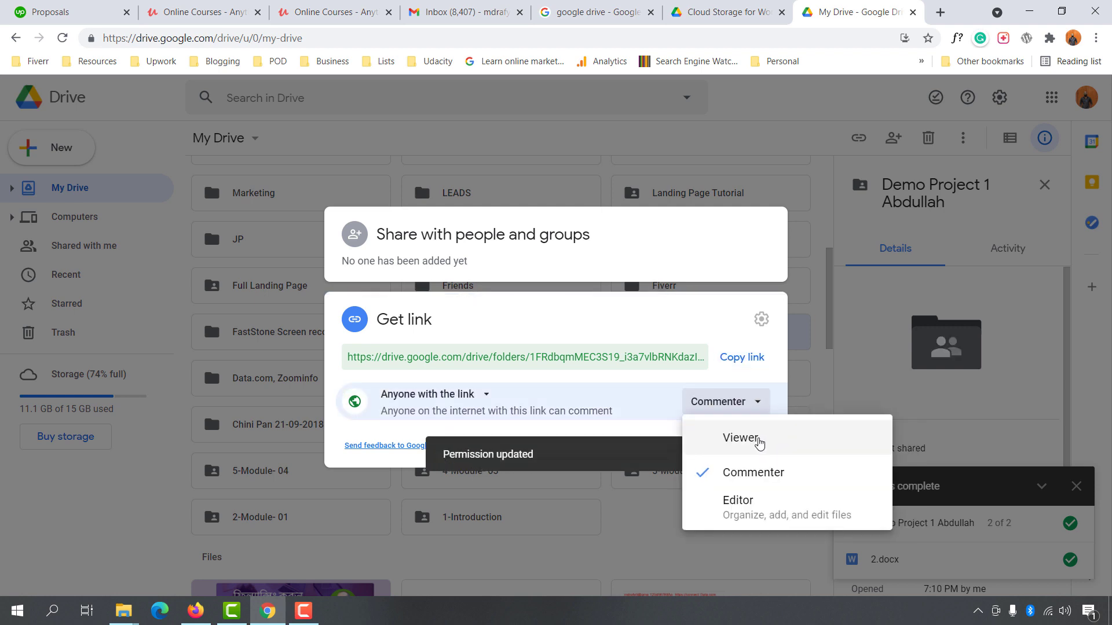
left_click(729, 405)
left_click(744, 364)
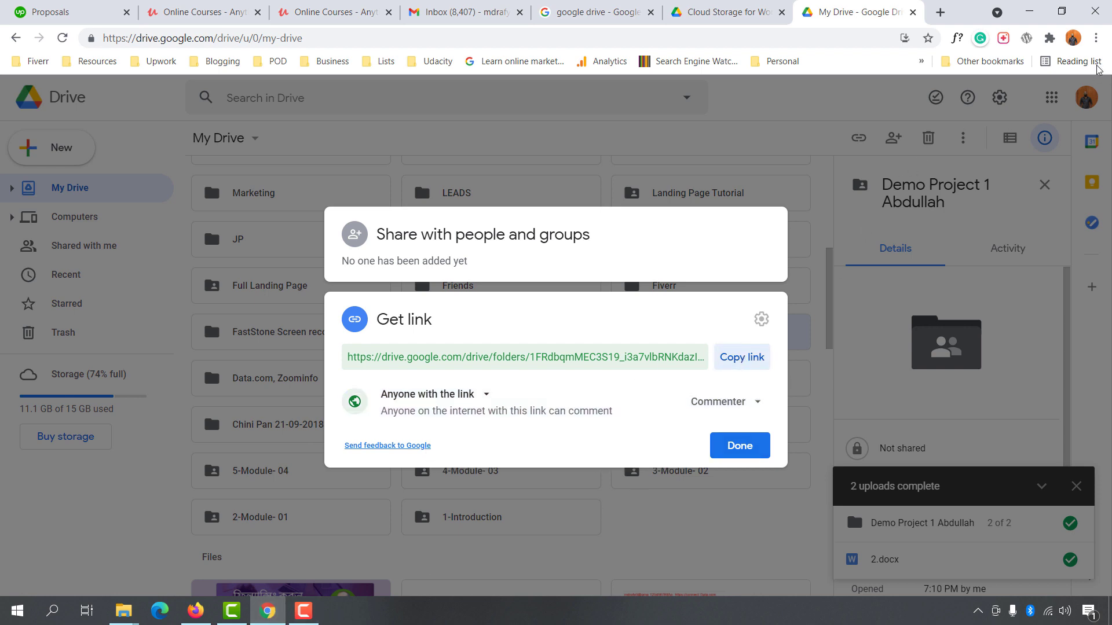
left_click(1096, 38)
- Paste the copied folder link into a new incognito window to open the shared folder
left_click(987, 91)
key("ctrl+v")
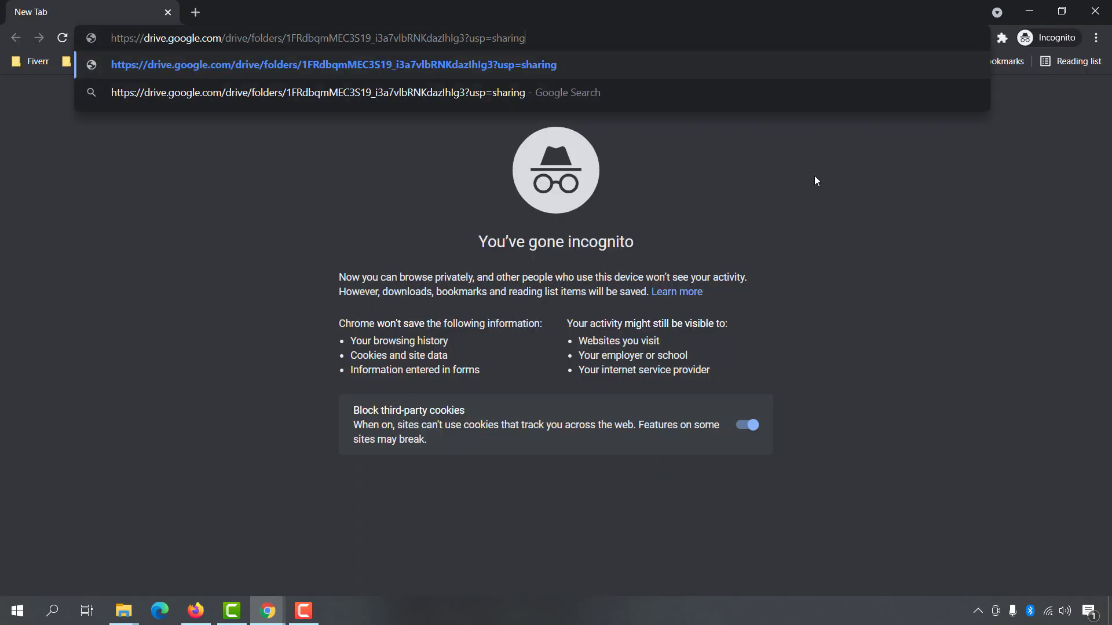
key("Return")
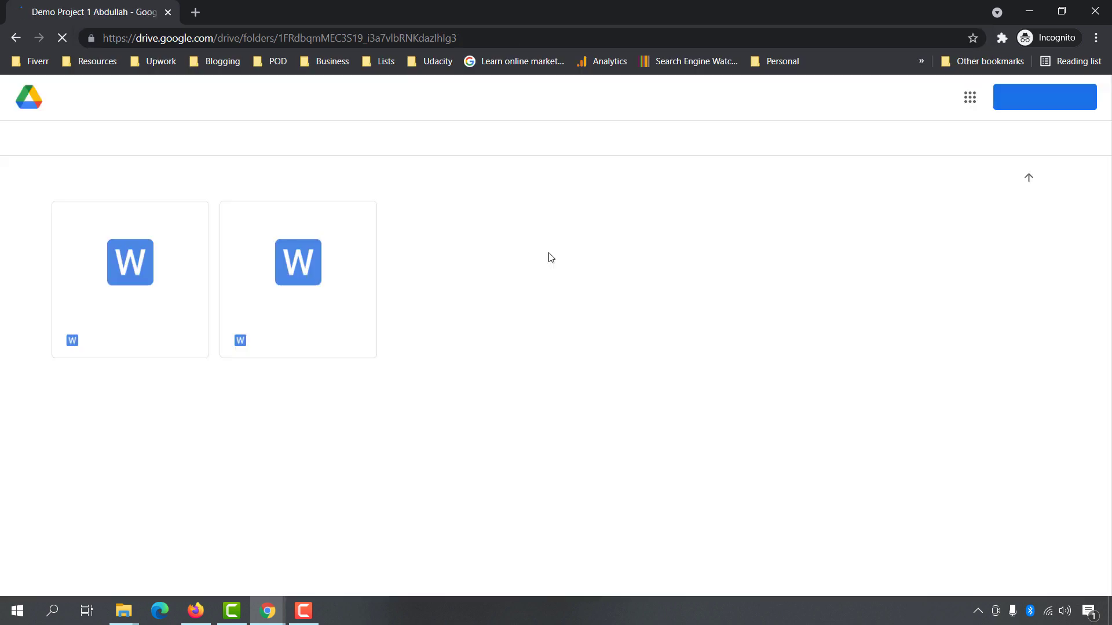